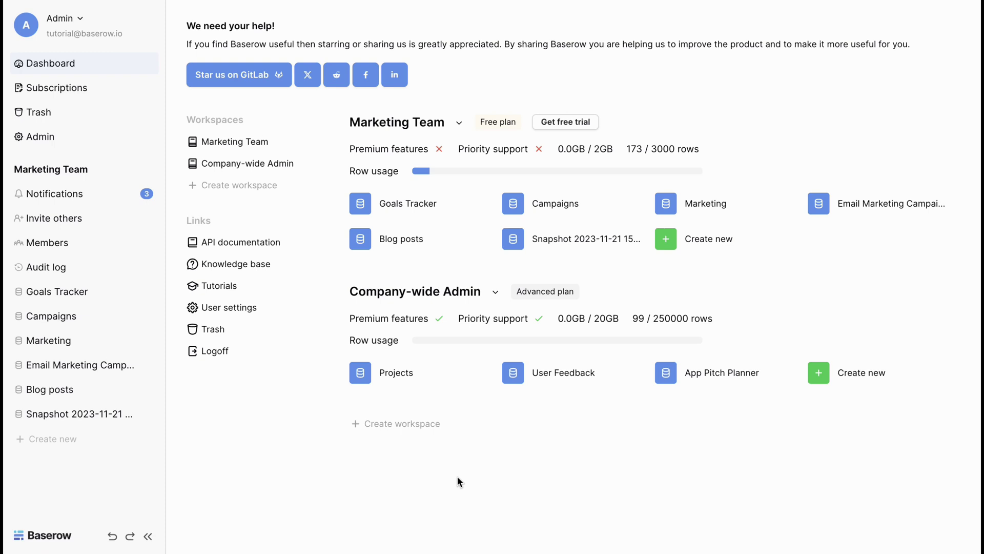
Create a blank table named 'Projects' in the Goals Tracker database
left_click(405, 207)
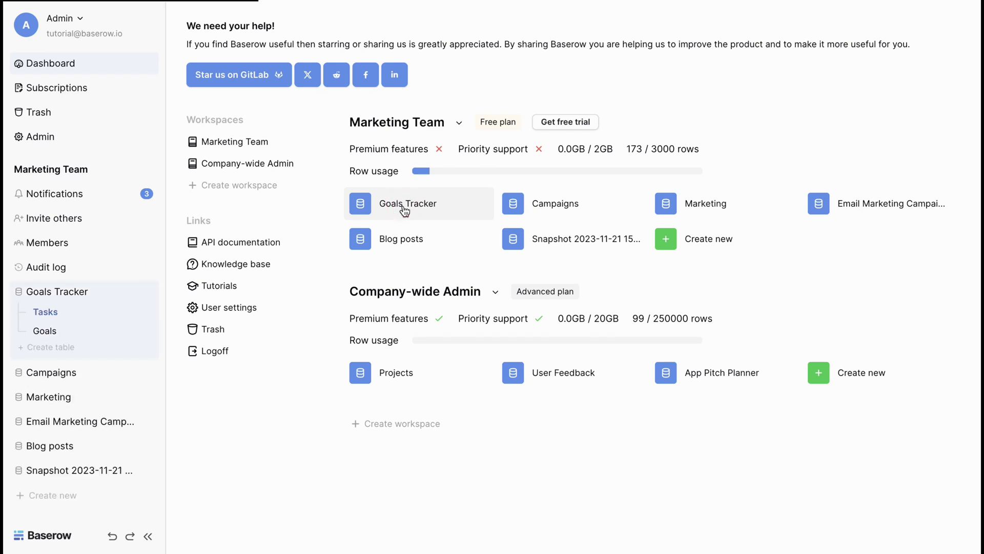
left_click(59, 349)
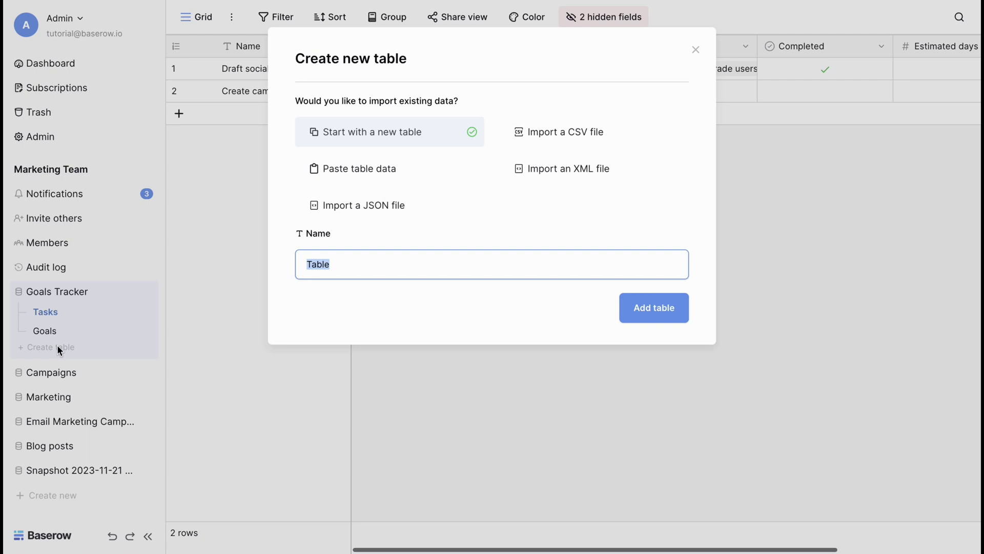
type("Projects")
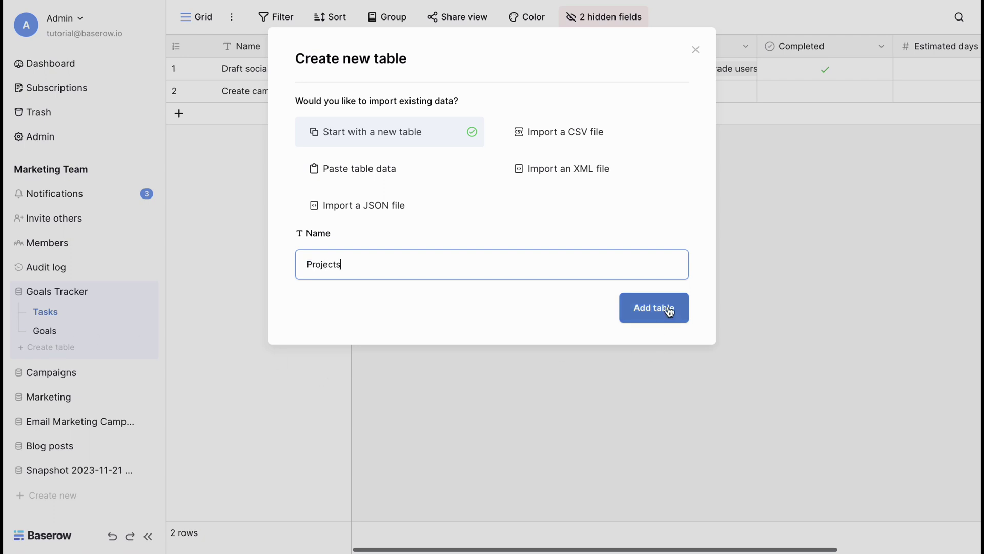
left_click(669, 308)
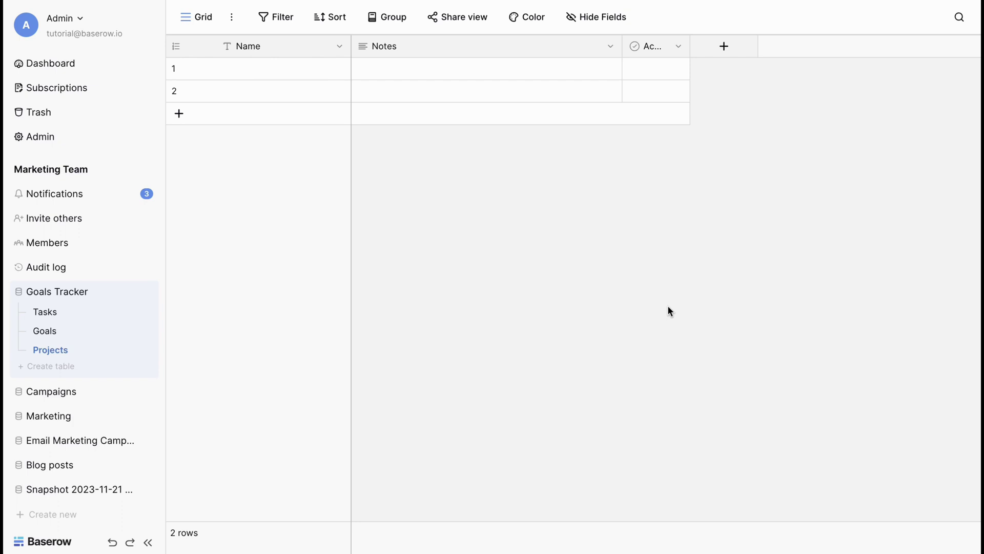
Import team.csv as a new table named 'Team' holding the six team members
left_click(52, 366)
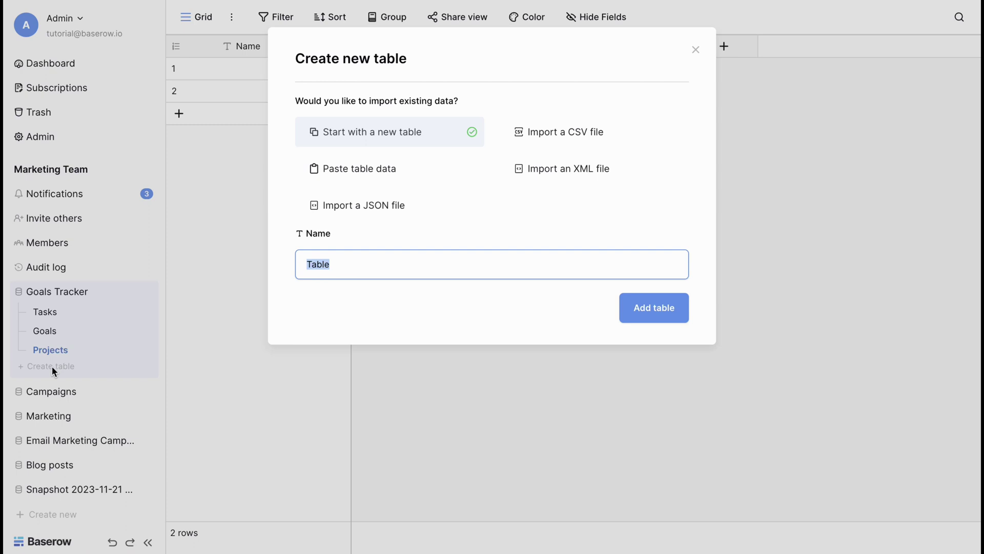
left_click(535, 133)
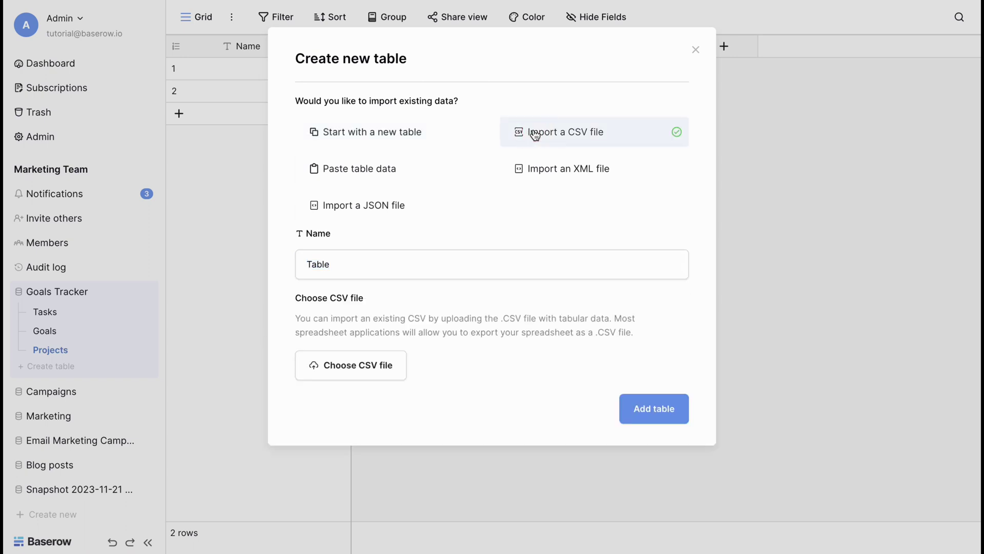
double_click(316, 264)
type("Team")
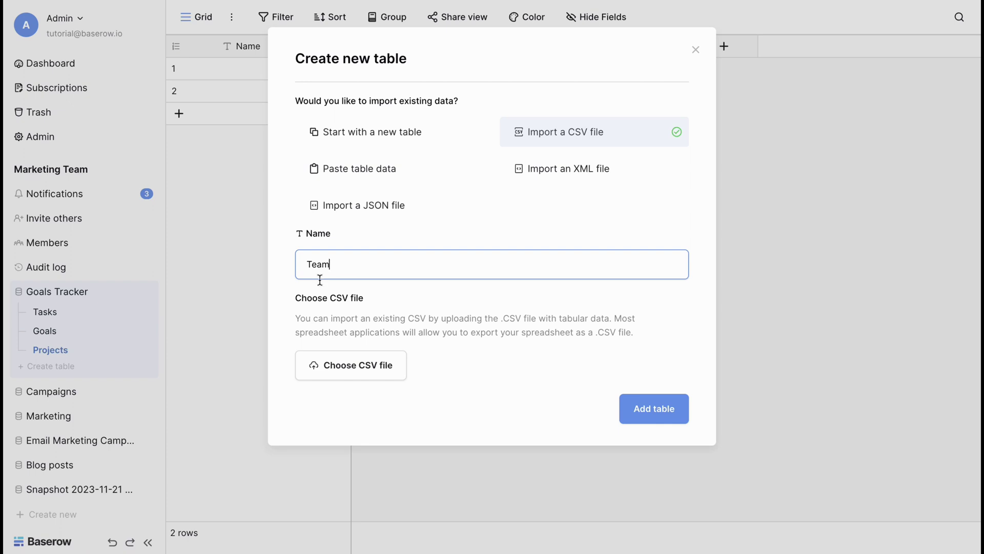
left_click(339, 368)
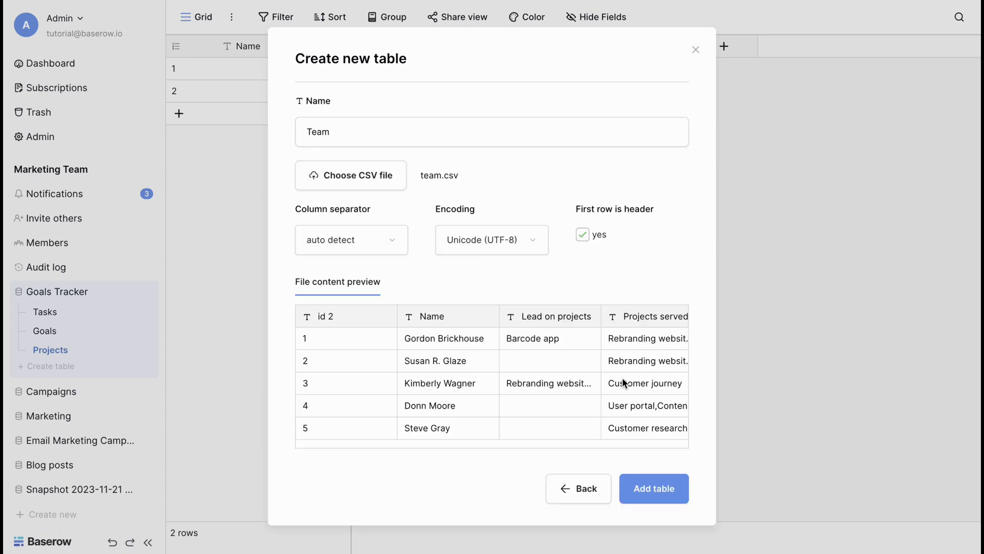
scroll(624, 382, "right", 10)
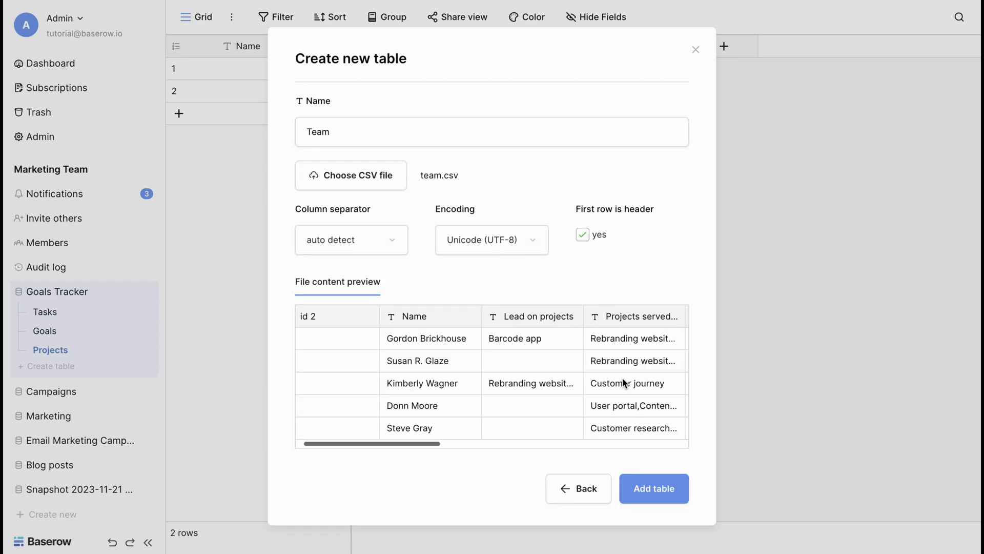
scroll(622, 377, "right", 8)
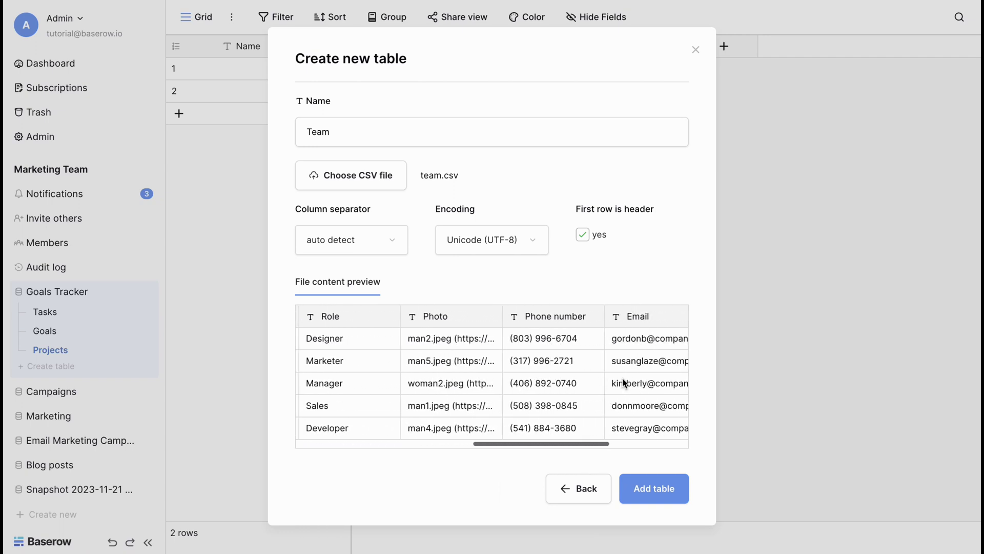
left_click(655, 493)
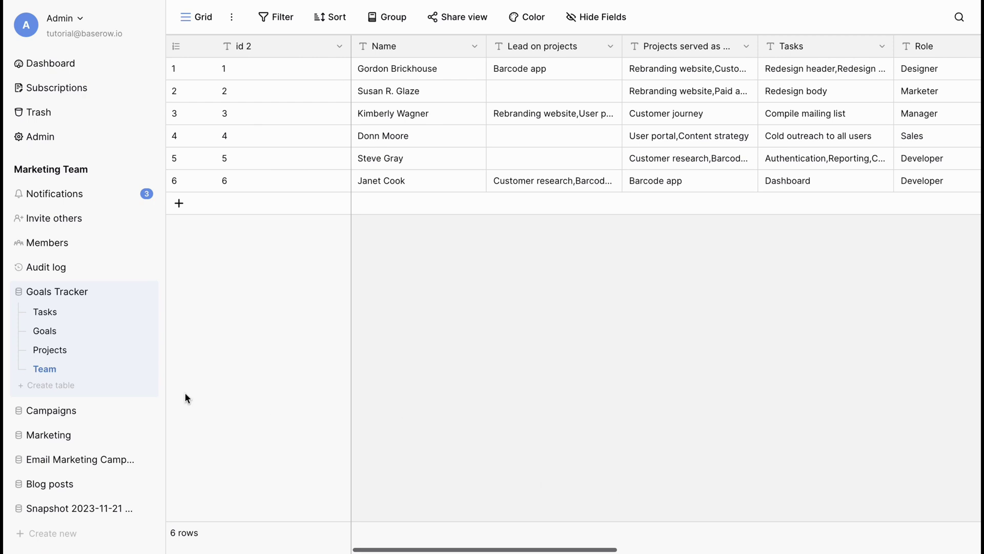
Export the whole Team table to CSV with comma separator, UTF-8 encoding and header row
left_click(147, 369)
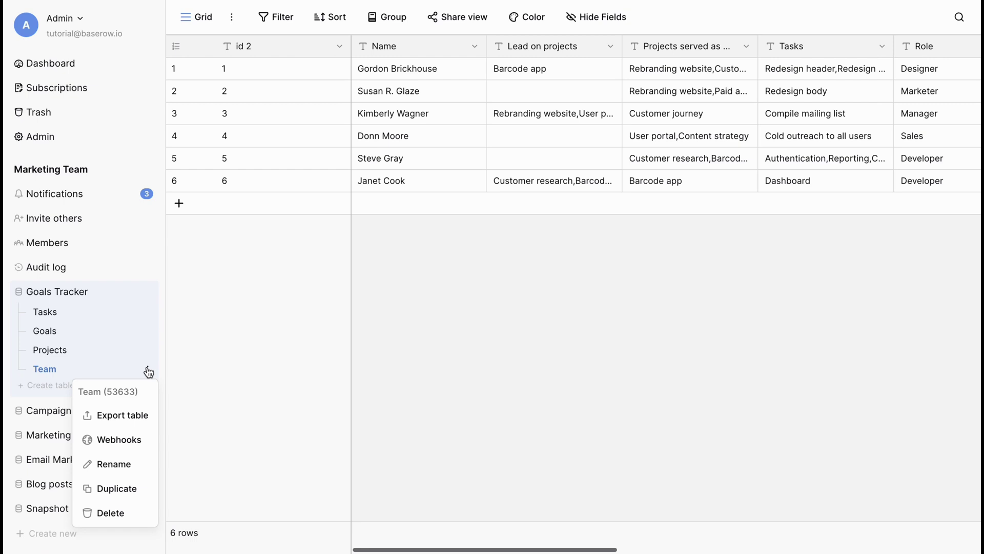
left_click(137, 410)
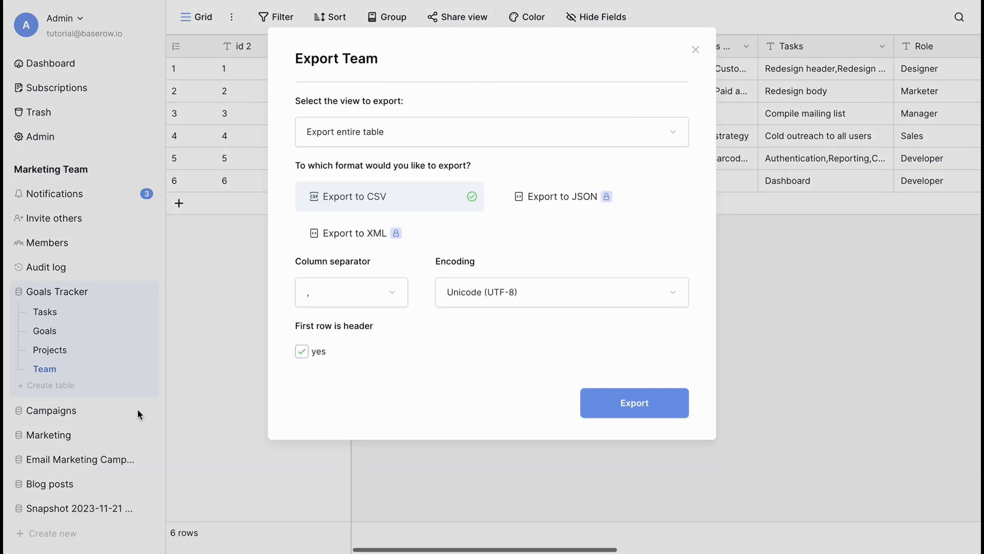
left_click(615, 404)
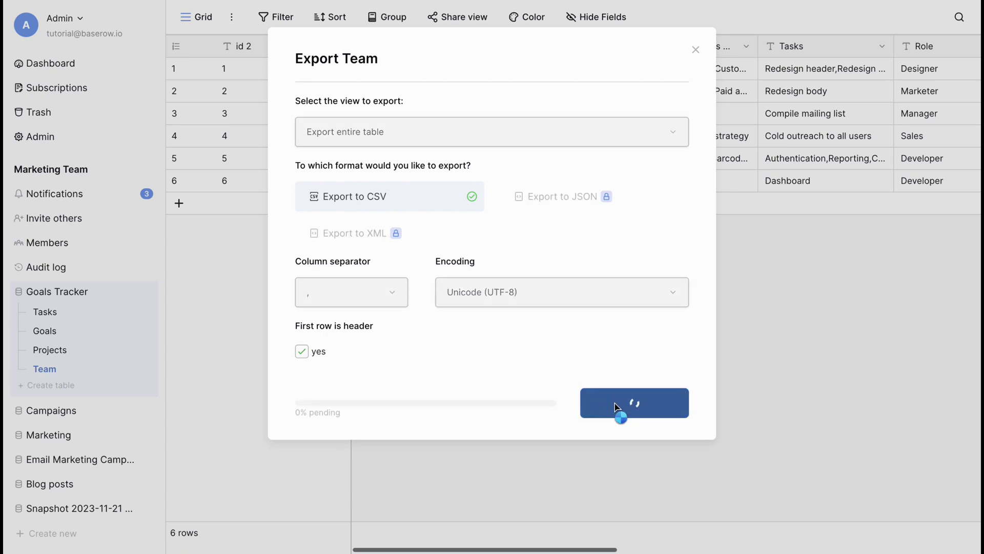
left_click(769, 405)
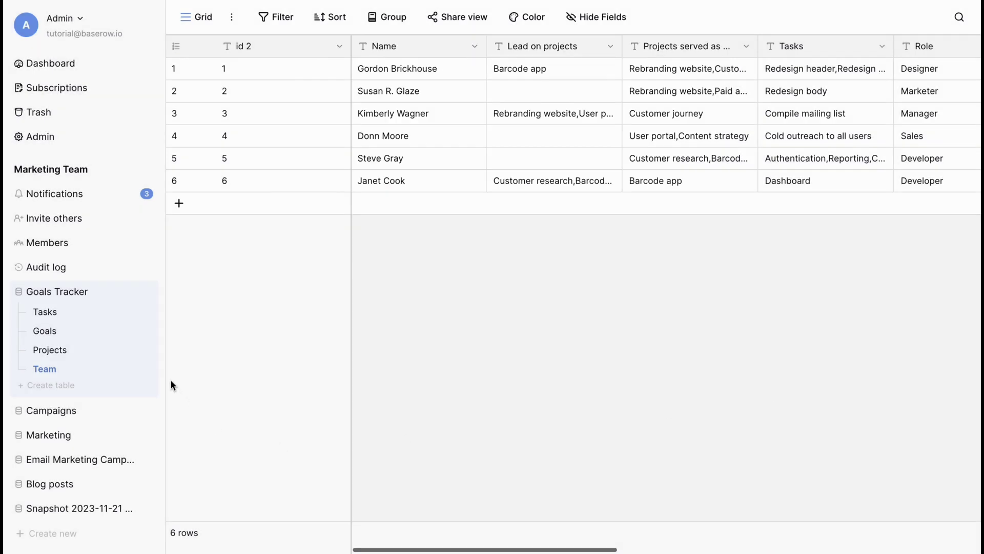
Open the Team table's webhooks, start a new webhook, then dismiss it without saving
left_click(148, 369)
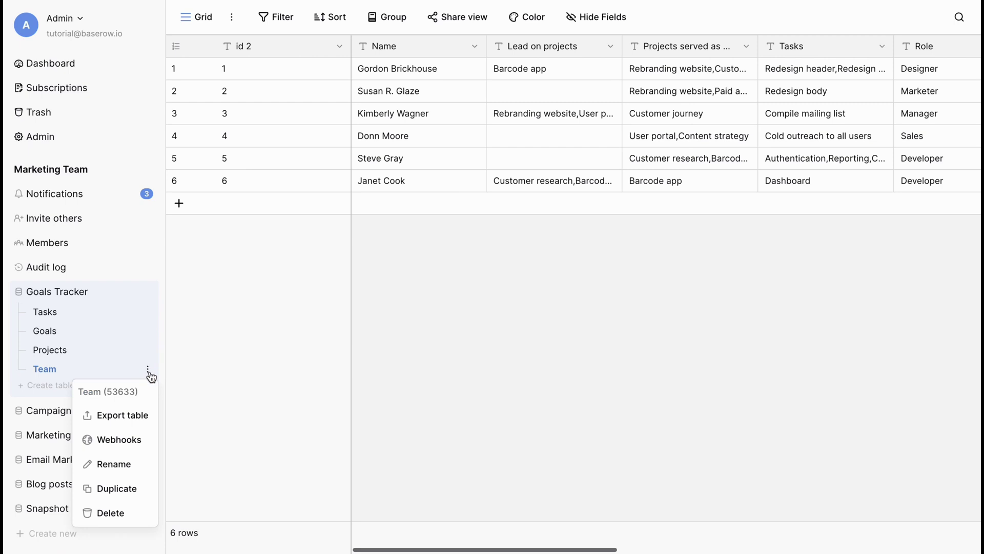
left_click(133, 437)
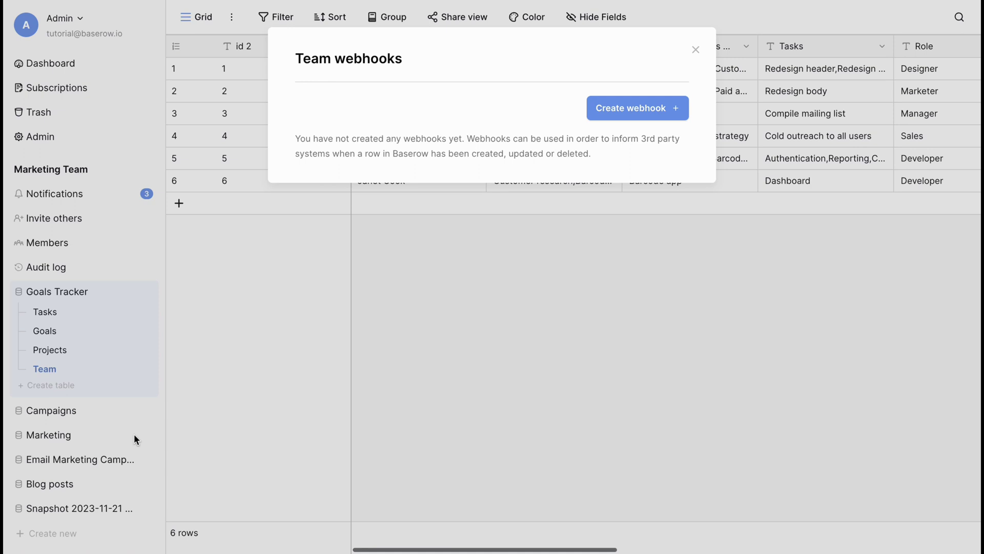
left_click(650, 108)
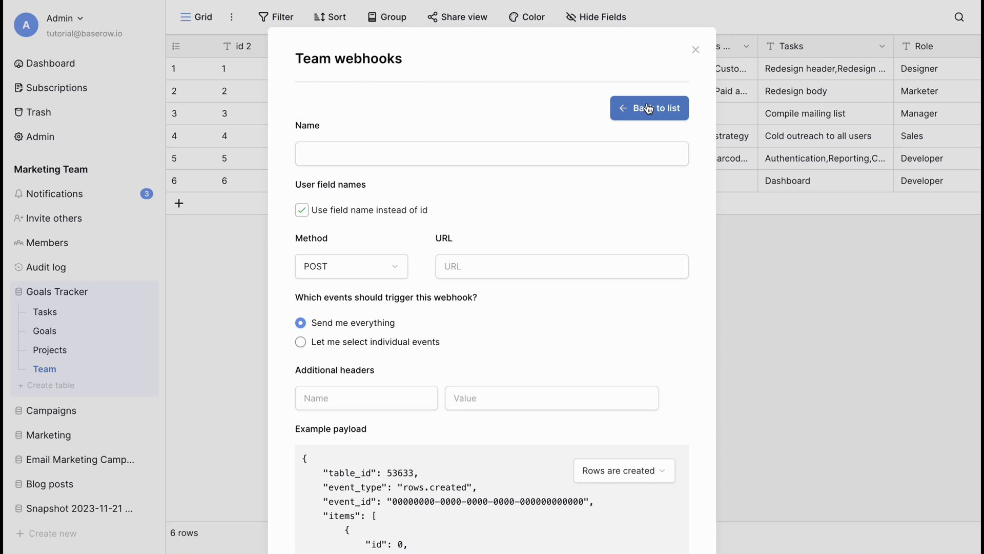
scroll(585, 138, "down", 5)
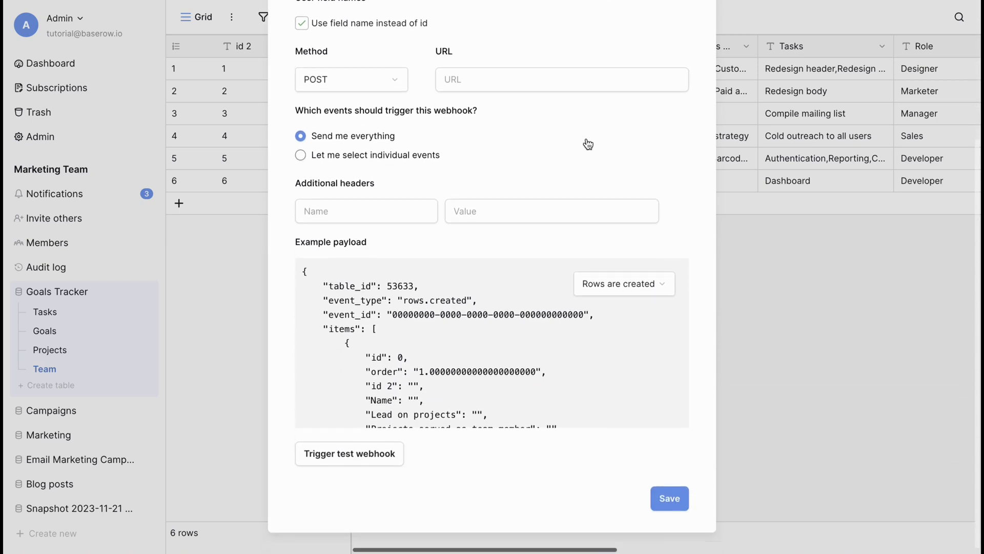
left_click(730, 484)
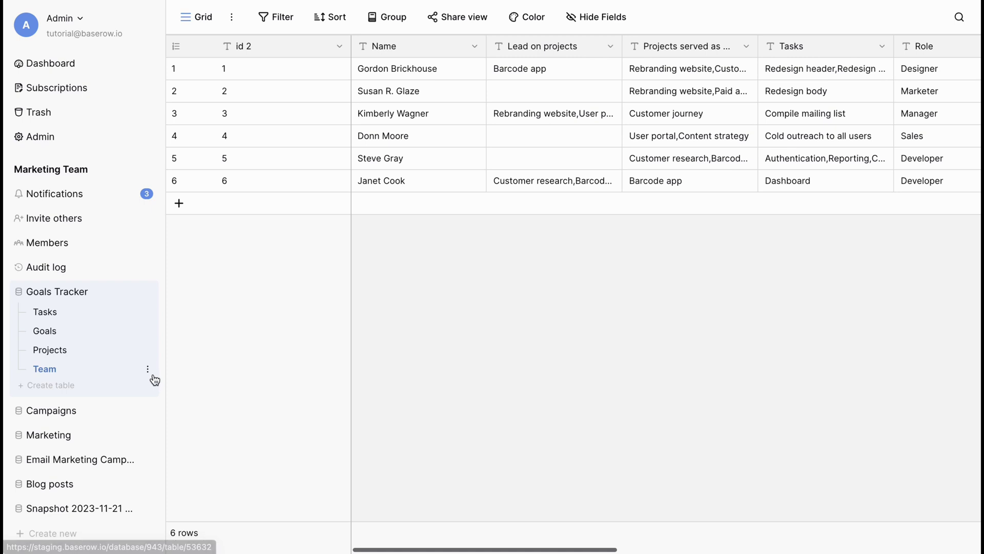
Duplicate the Team table and rename the copy 'Clients'
left_click(147, 371)
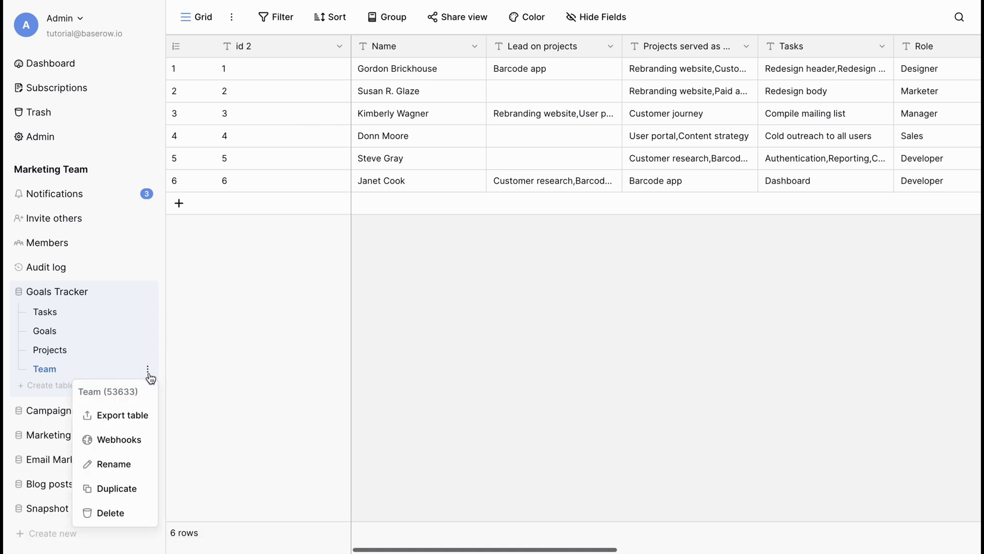
left_click(129, 488)
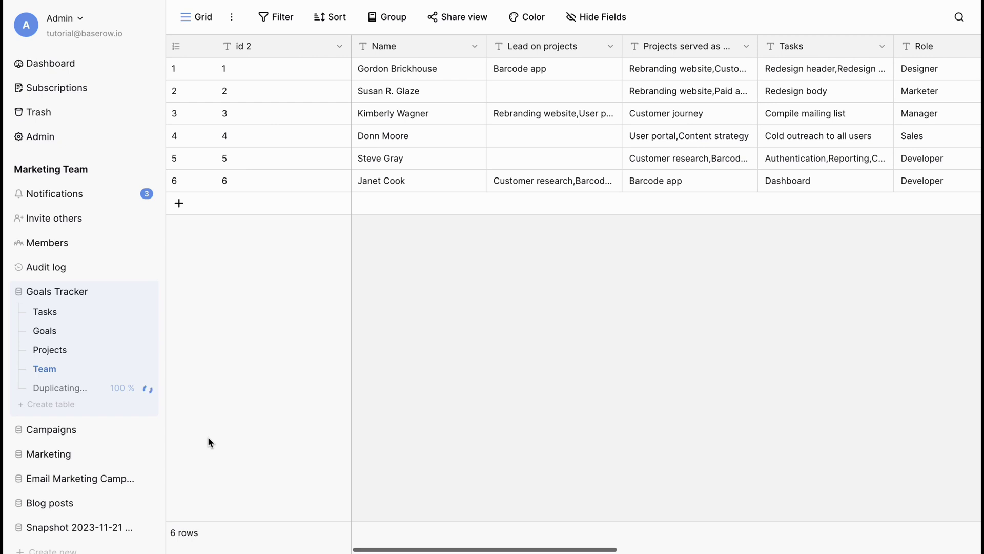
left_click(58, 394)
left_click(148, 388)
left_click(132, 483)
type("Clients")
key("Return")
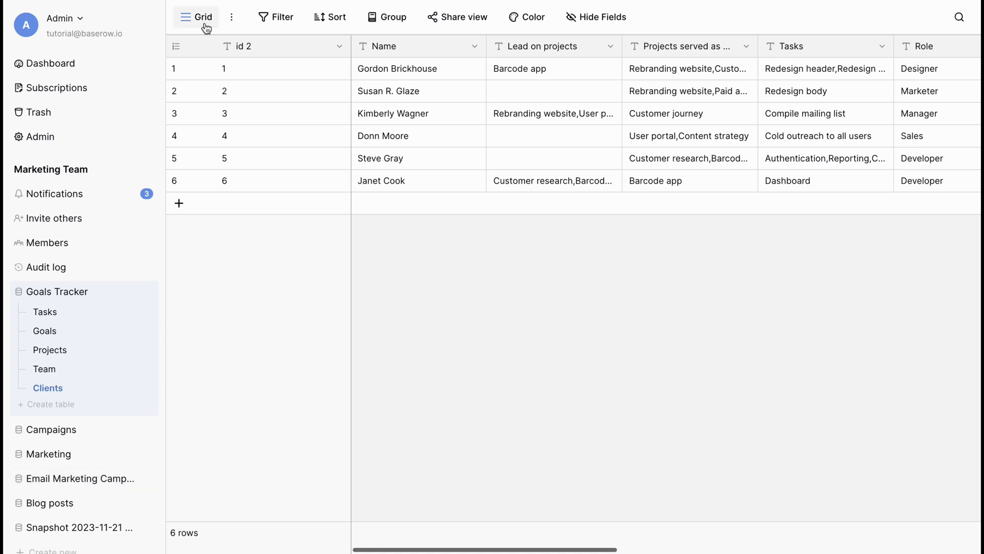
Delete the Goals table, then switch to the Tasks table
left_click(150, 331)
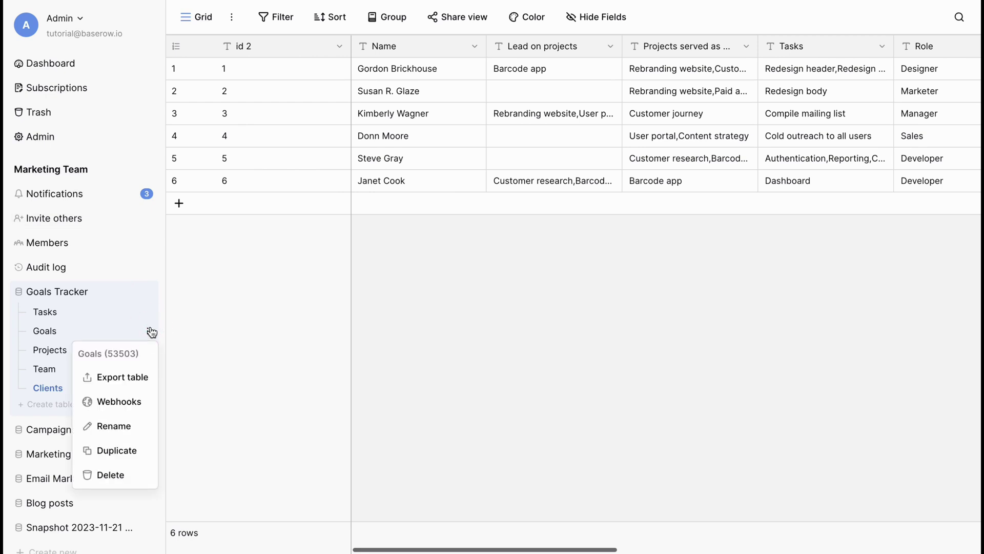
left_click(119, 472)
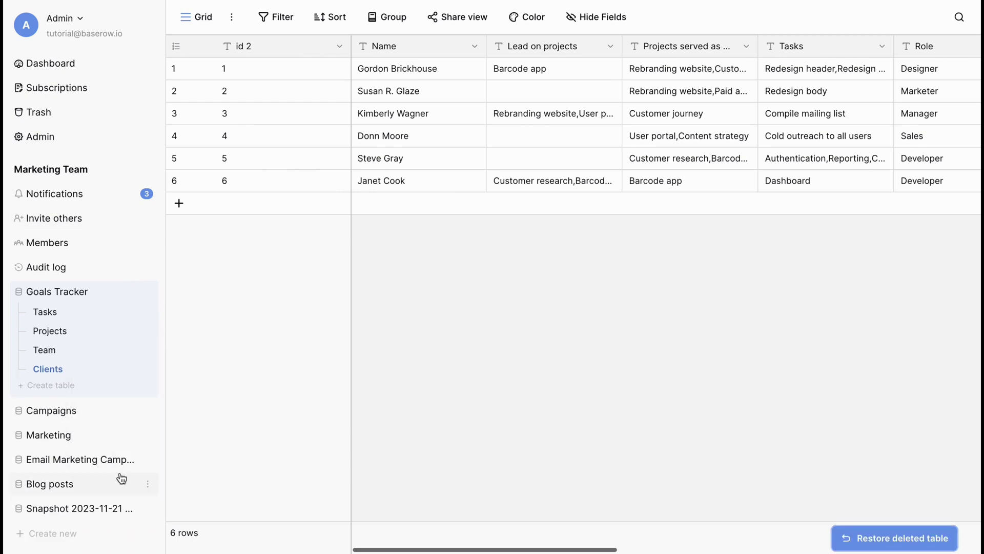
left_click(72, 315)
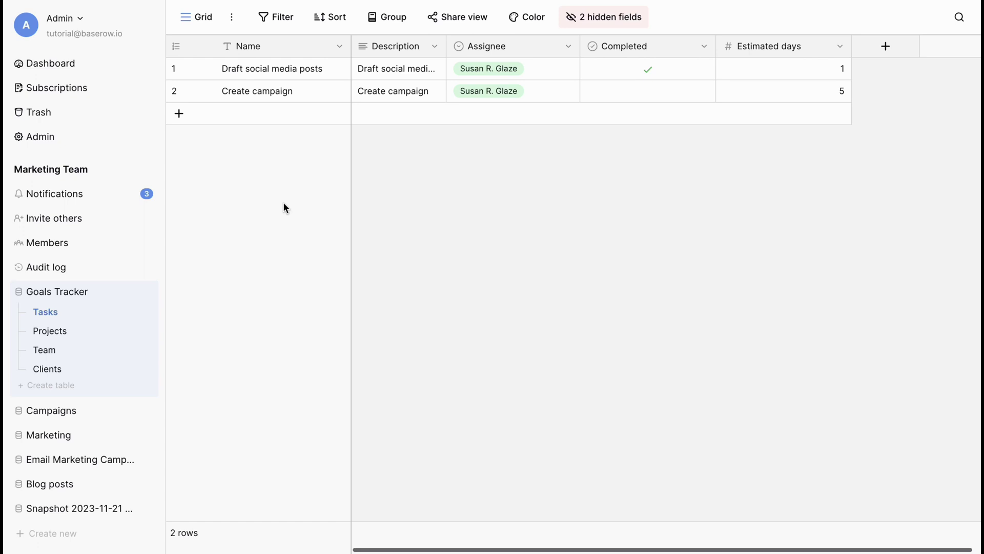
Start a CSV import into Tasks and load tasks table.csv
left_click(231, 18)
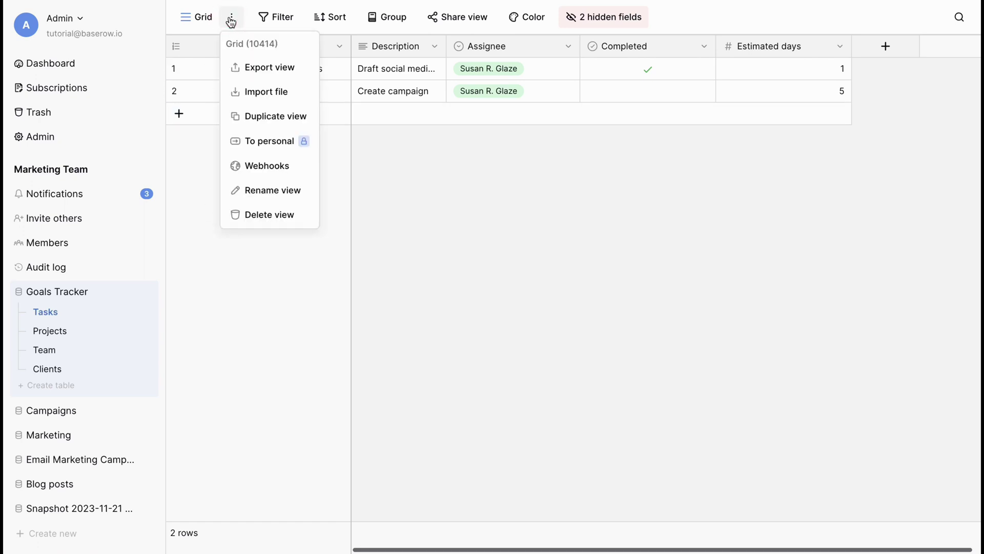
left_click(260, 101)
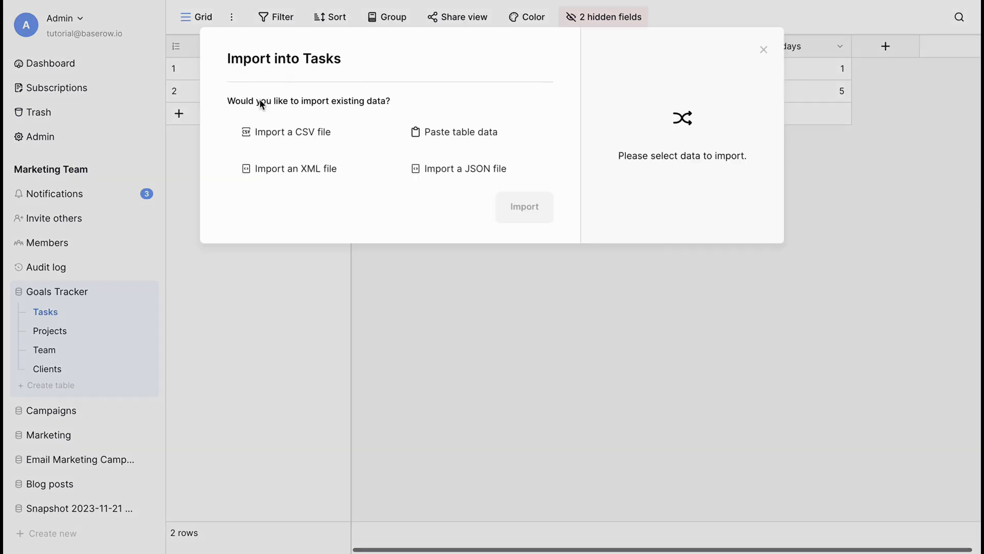
left_click(290, 134)
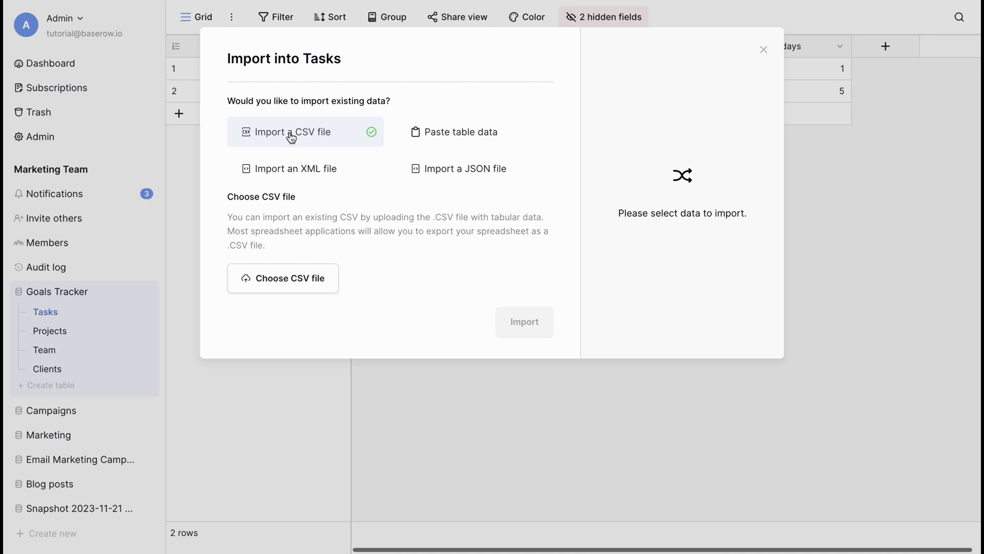
left_click(293, 277)
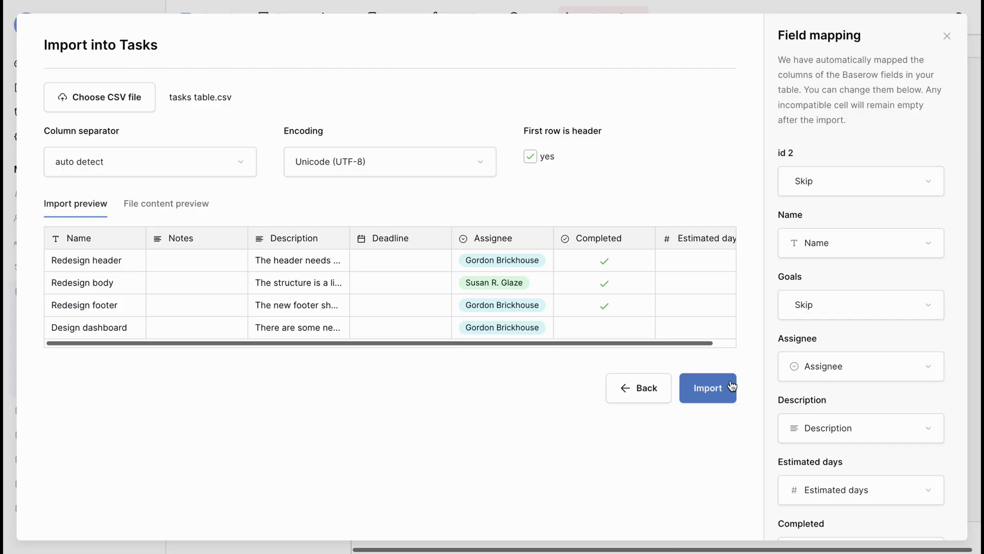
Map the Goals column to the Notes field and import the rows
scroll(839, 261, "down", 2)
left_click(839, 265)
scroll(835, 314, "down", 3)
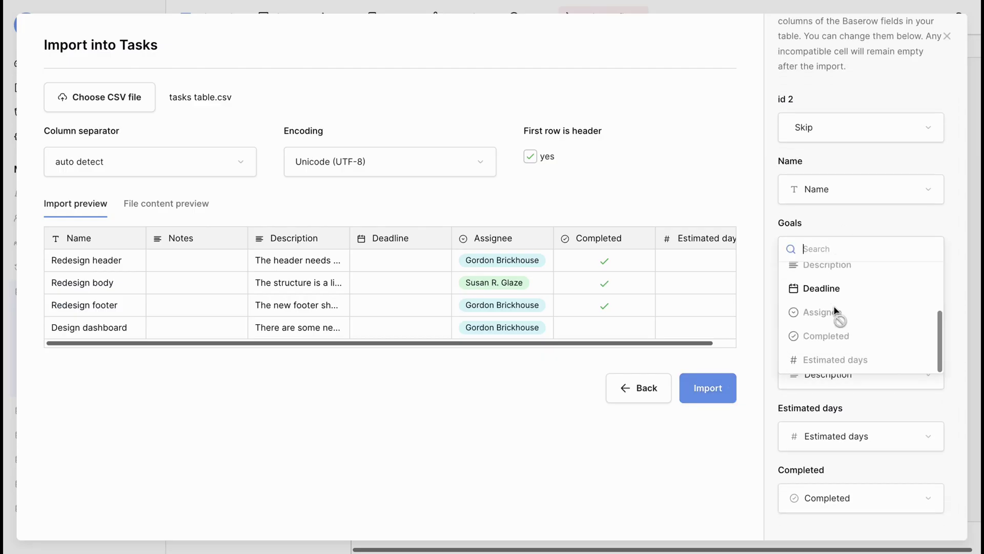
left_click(841, 227)
scroll(611, 281, "right", 1)
scroll(610, 281, "left", 1)
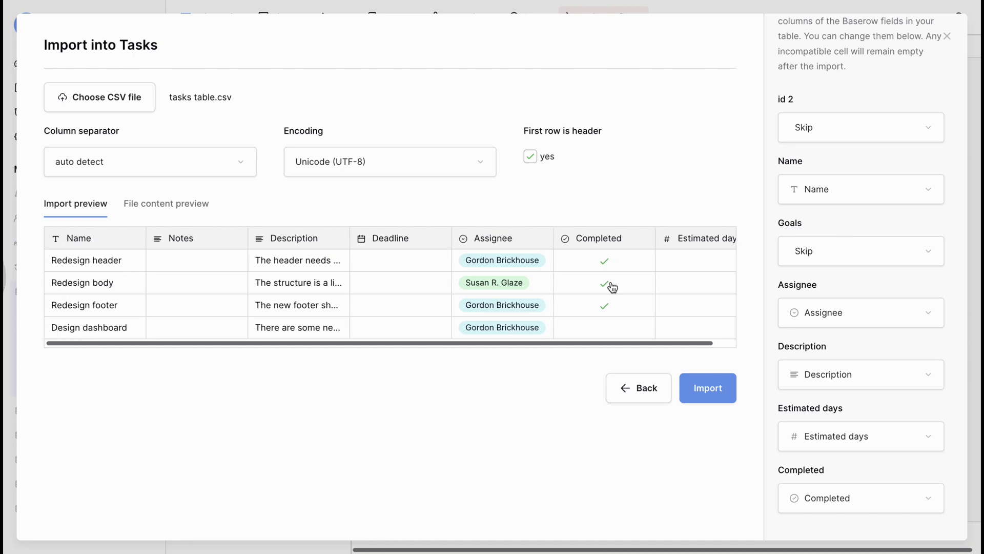
left_click(846, 250)
left_click(824, 321)
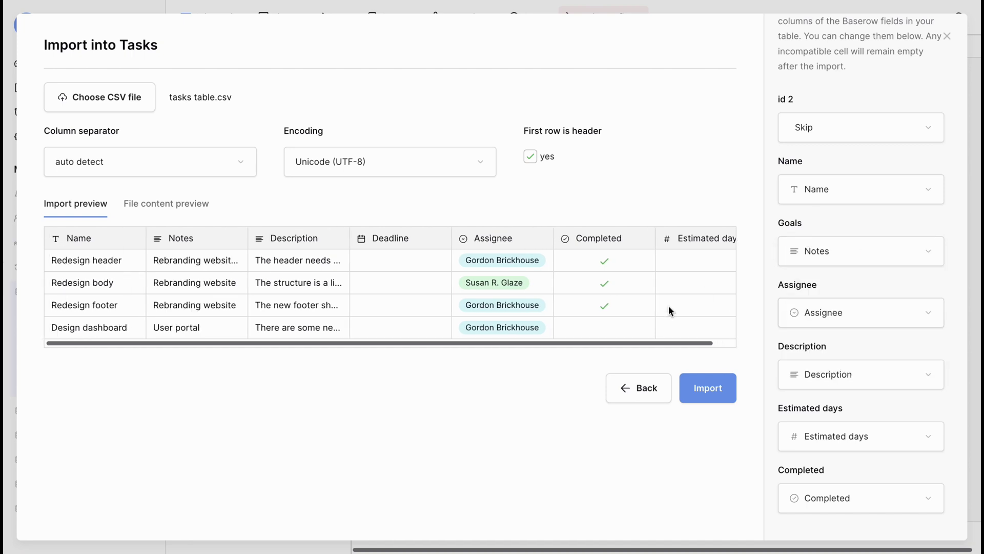
scroll(669, 306, "right", 1)
left_click(706, 388)
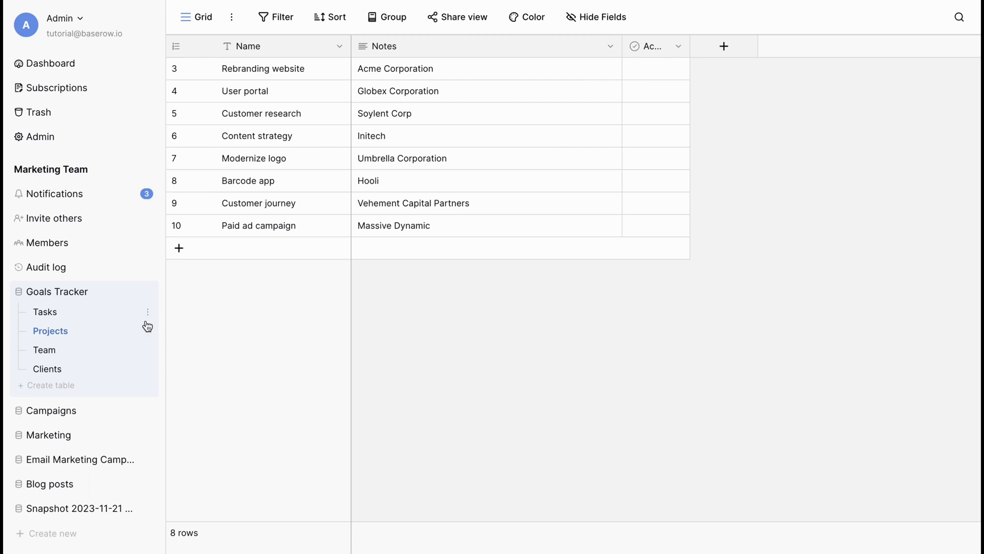
Step through Tasks, Projects and Team, ending on the six-row Clients table
left_click(87, 312)
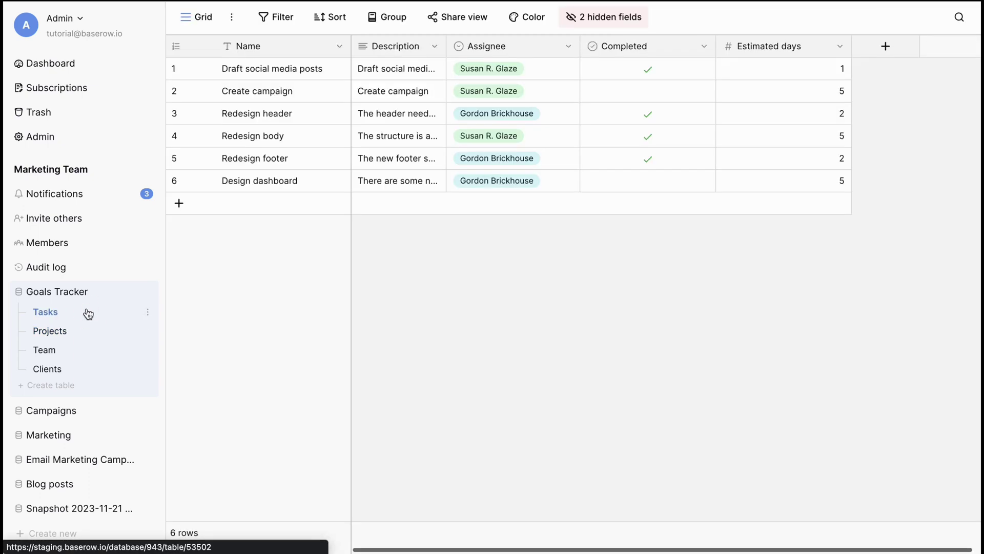
left_click(70, 332)
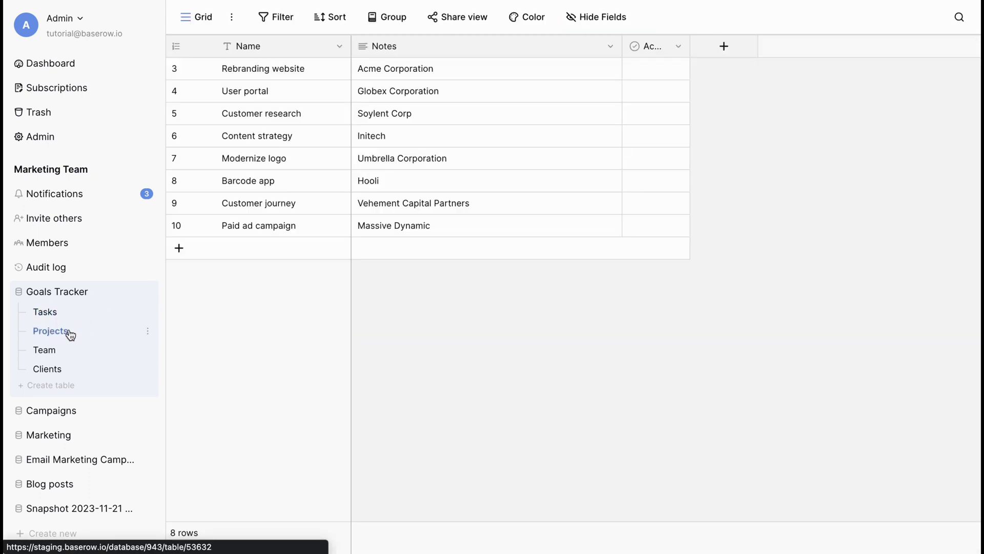
left_click(63, 349)
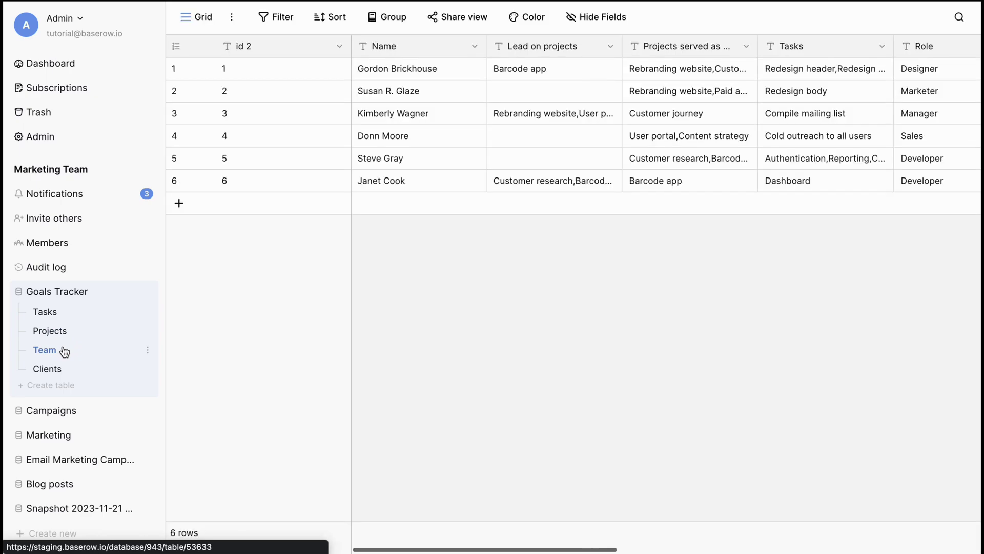
left_click(55, 374)
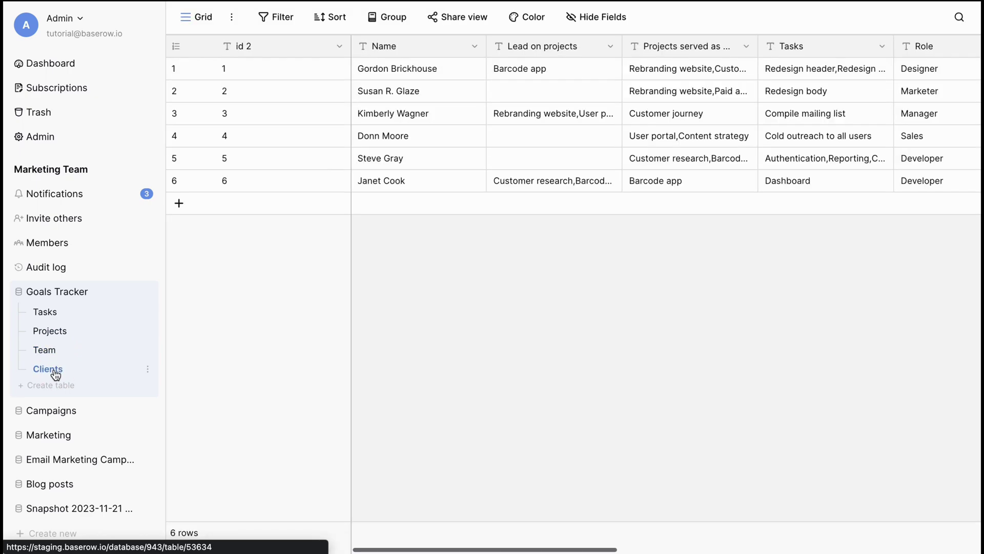